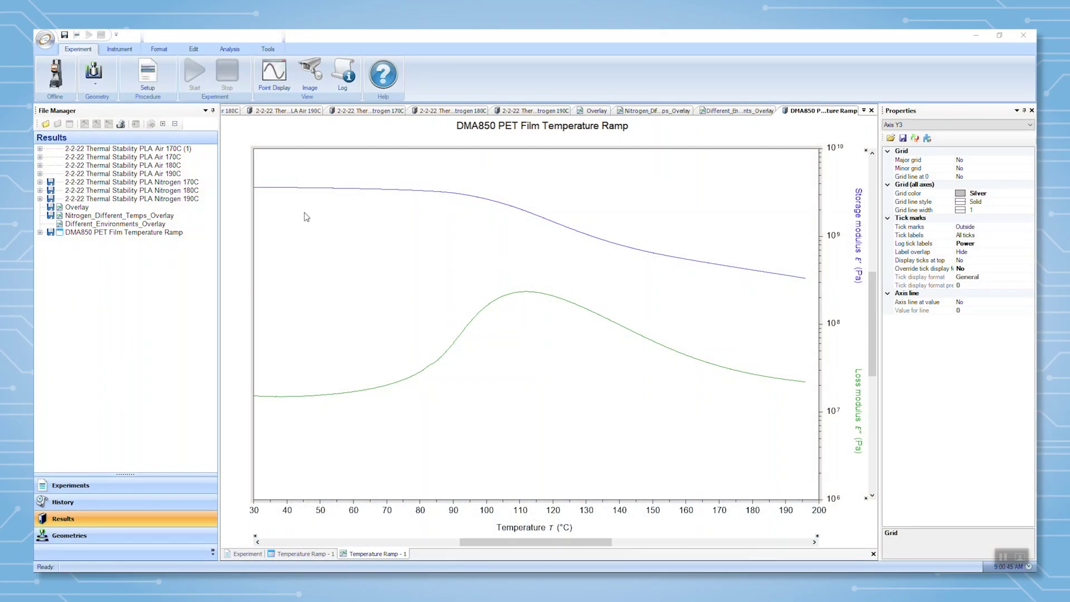
Step: Set the graph variables to Tan(delta) on Y1 and Oscillation stress on Y3
left_click(192, 52)
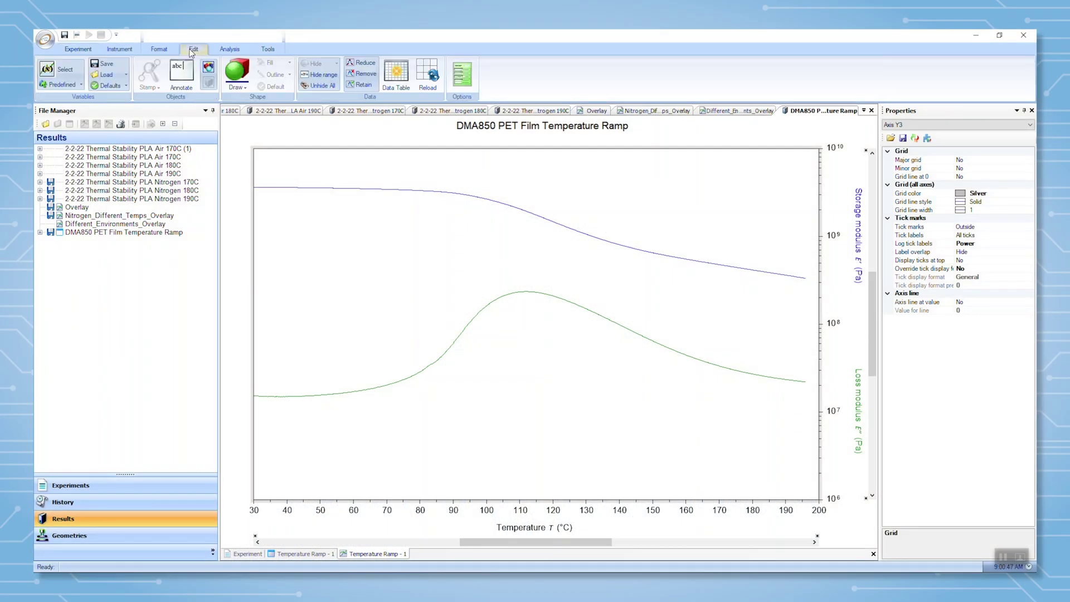
left_click(68, 69)
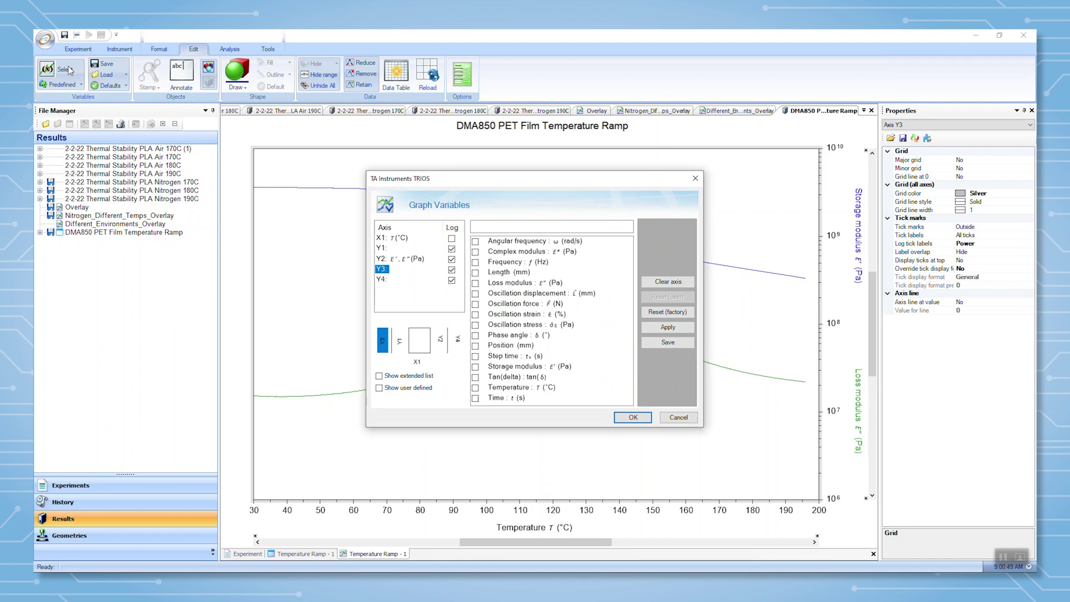
left_click(383, 249)
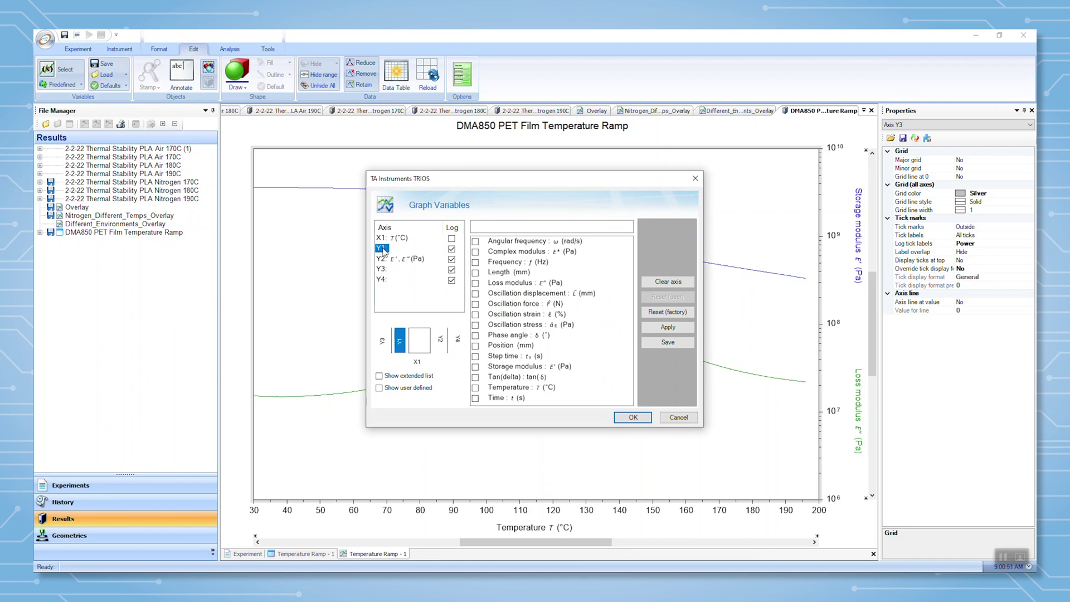
left_click(476, 378)
left_click(383, 269)
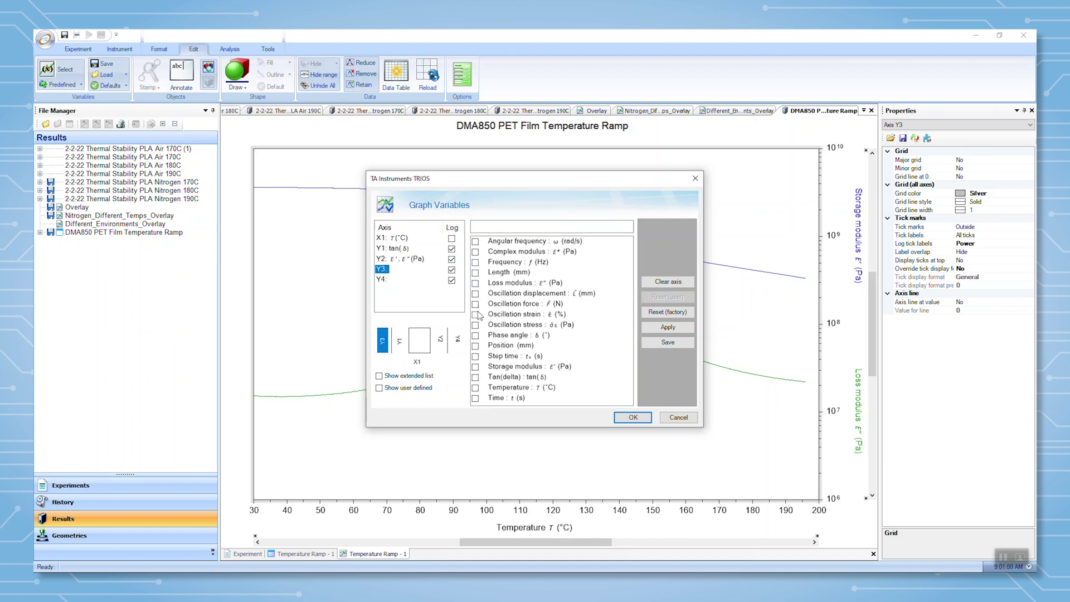
left_click(476, 325)
left_click(622, 418)
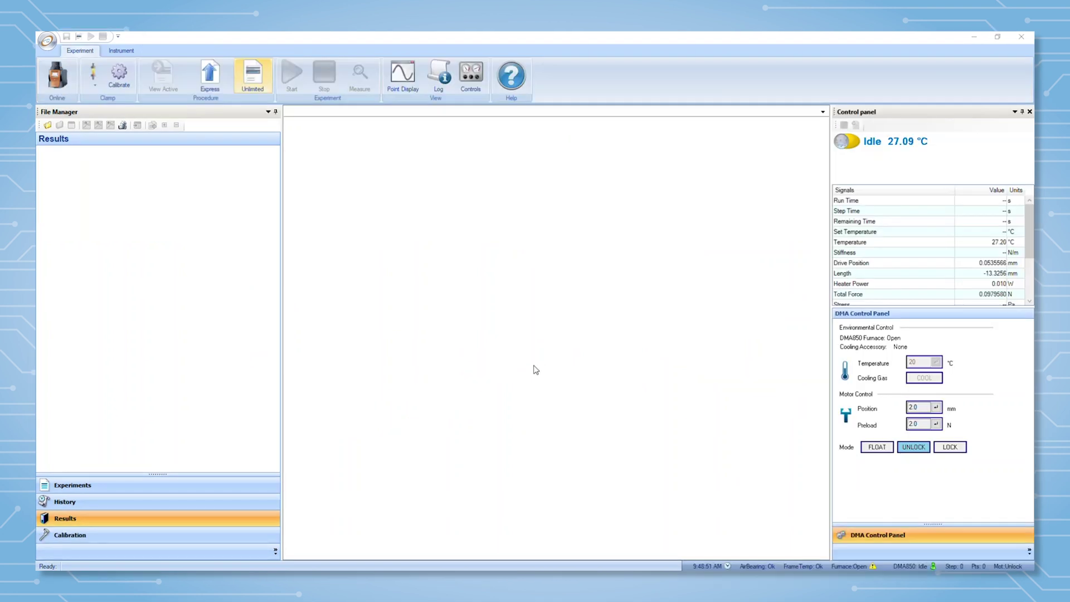
Step: Show the Experiment 1 setup form and expand its Sample Properties table
left_click(109, 487)
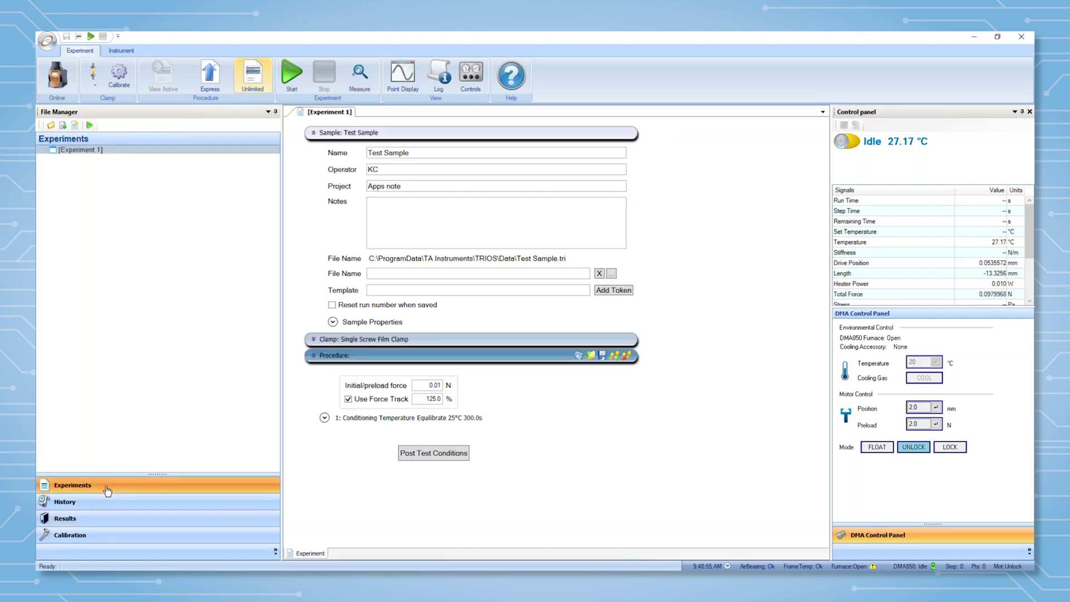
left_click(314, 137)
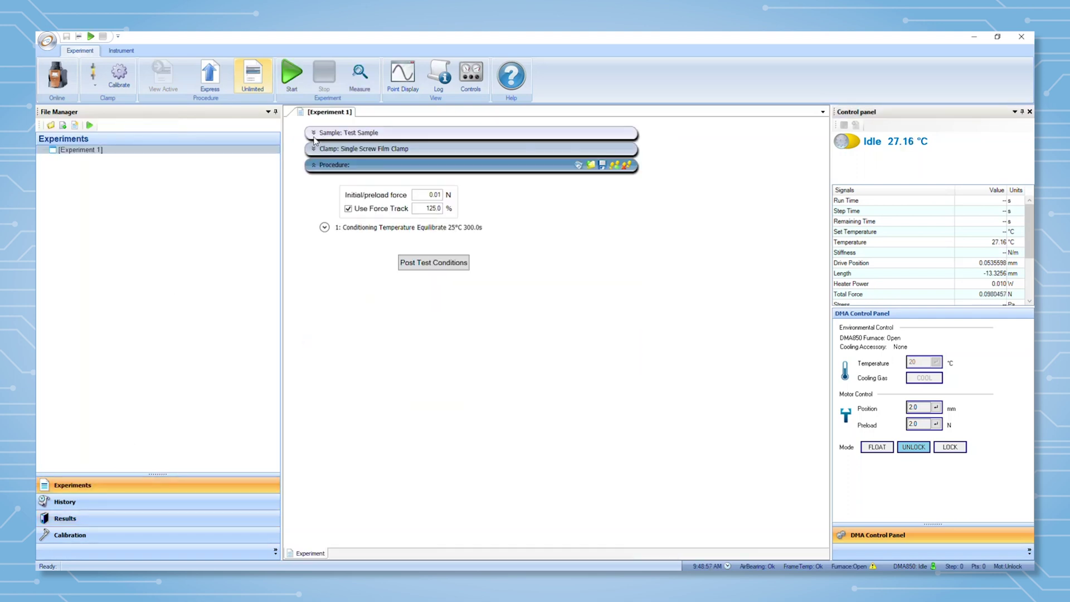
left_click(315, 137)
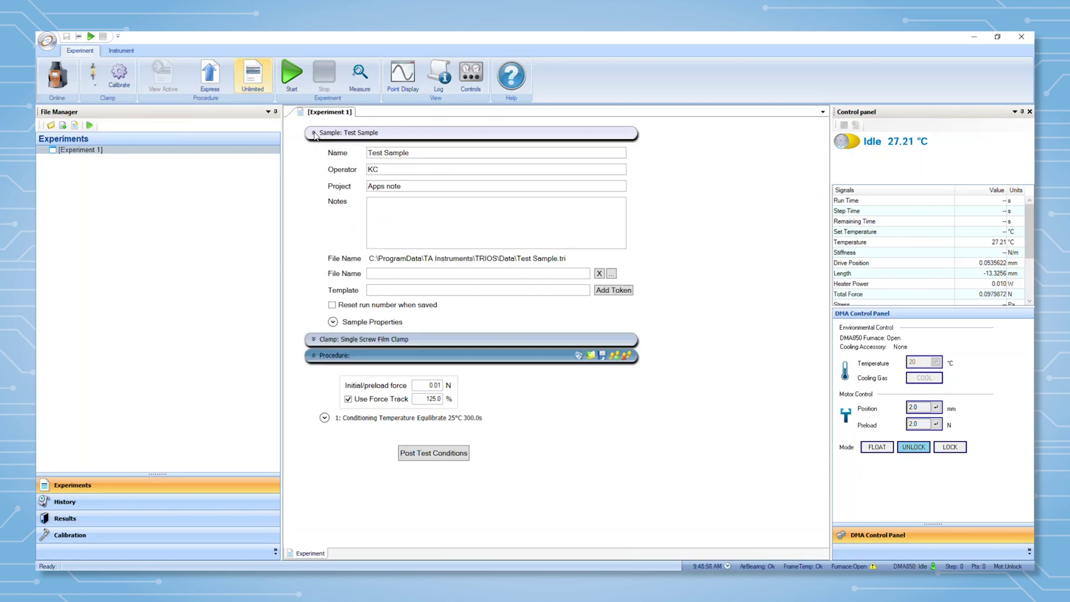
left_click(333, 322)
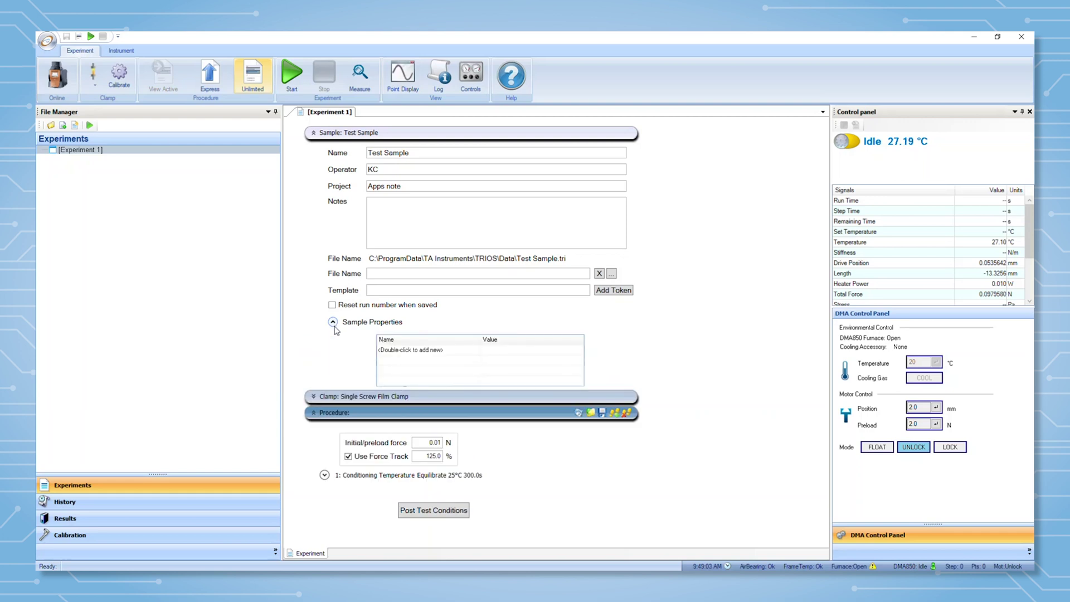
Step: Add a sample property named VolumeFraction with a value of 0.1
double_click(415, 351)
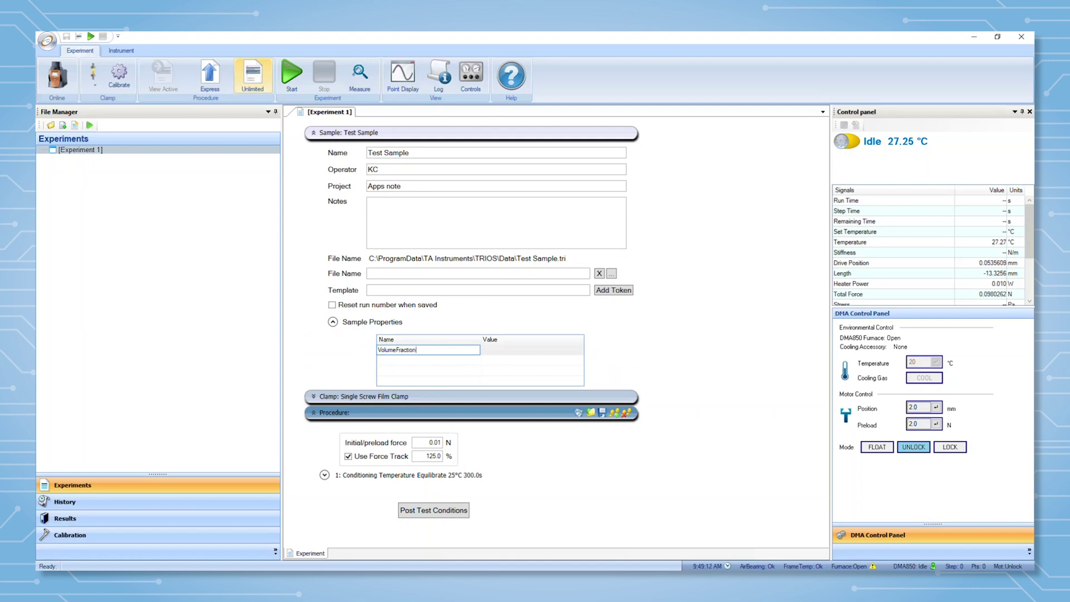
left_click(506, 351)
left_click(505, 351)
type("0.1")
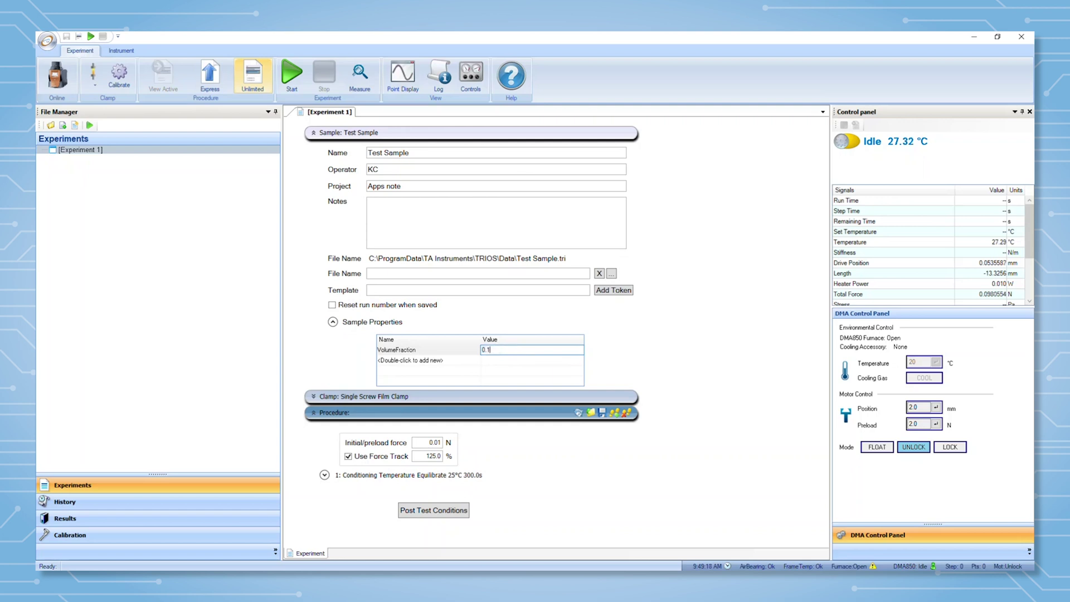
left_click(608, 347)
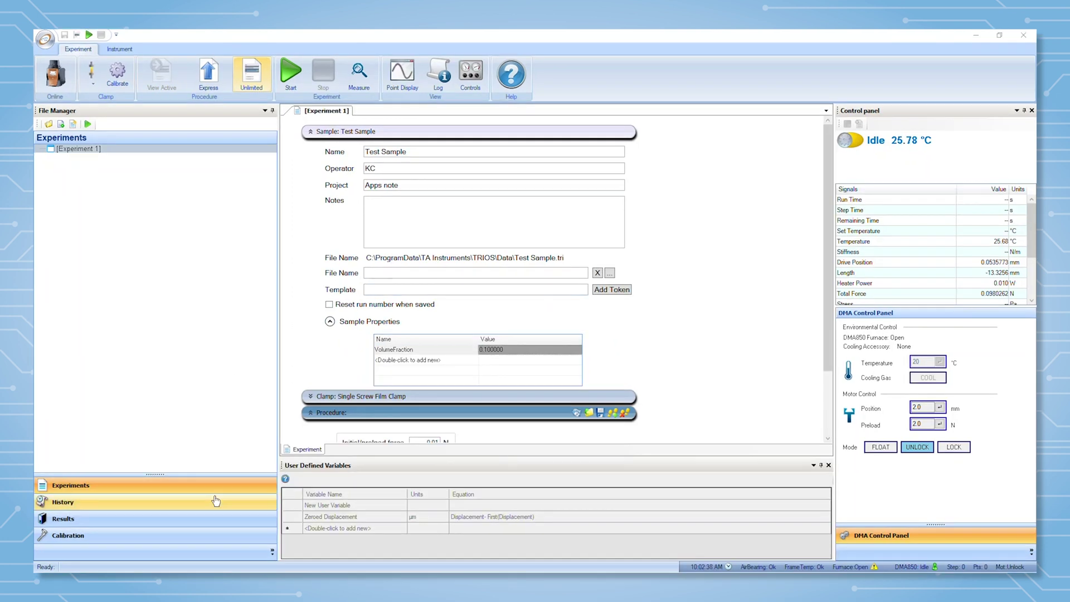
Step: Open the 1-25-22 BD Temp Ramp Penetration PC file and check its Sample Properties show VolumeFraction 0.100000
left_click(82, 522)
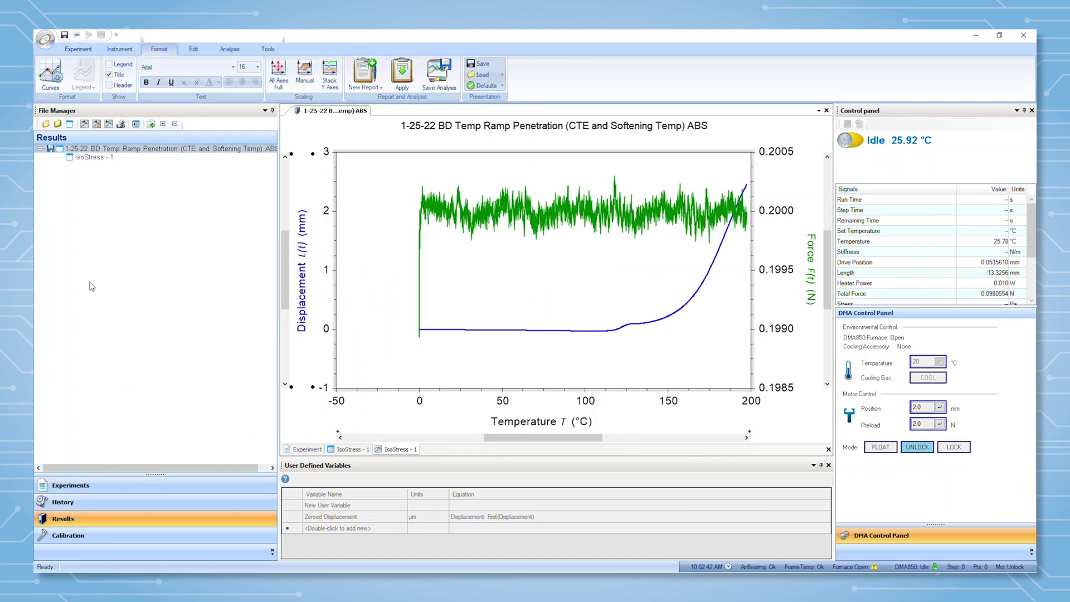
left_click(46, 126)
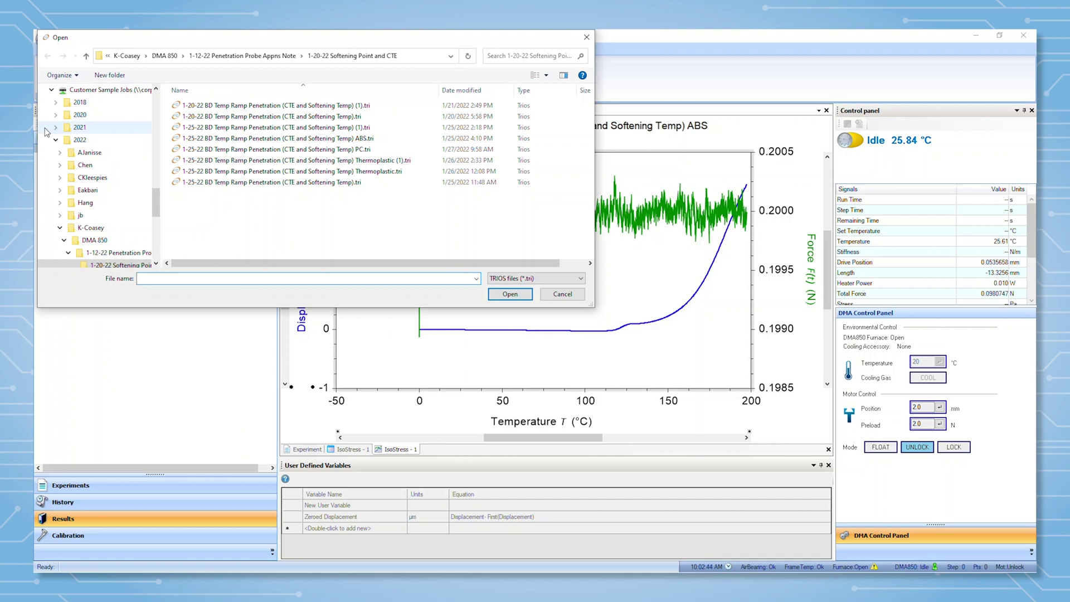
double_click(312, 152)
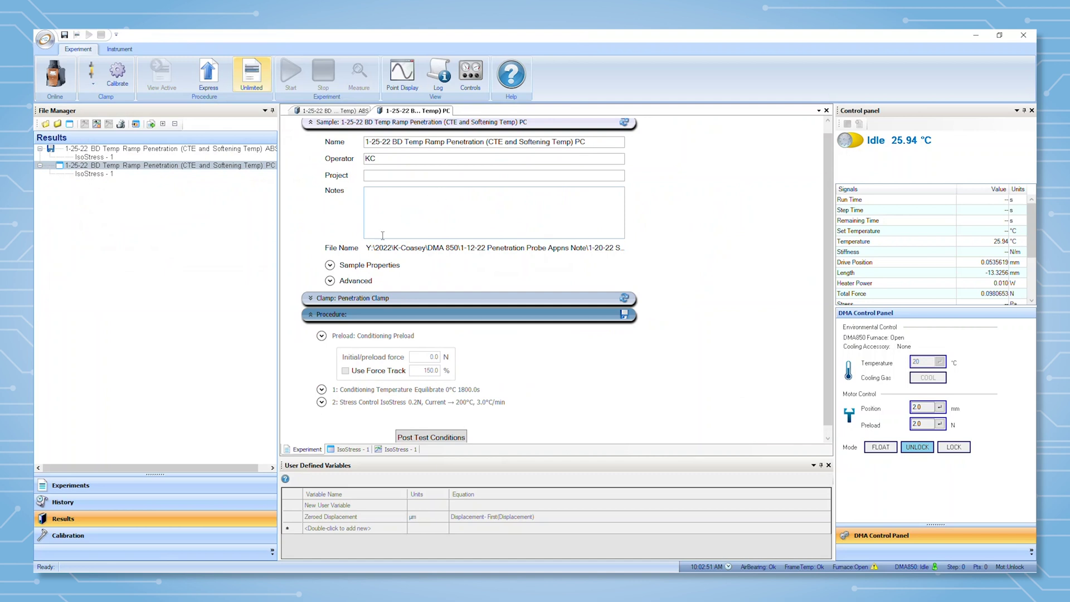
left_click(331, 265)
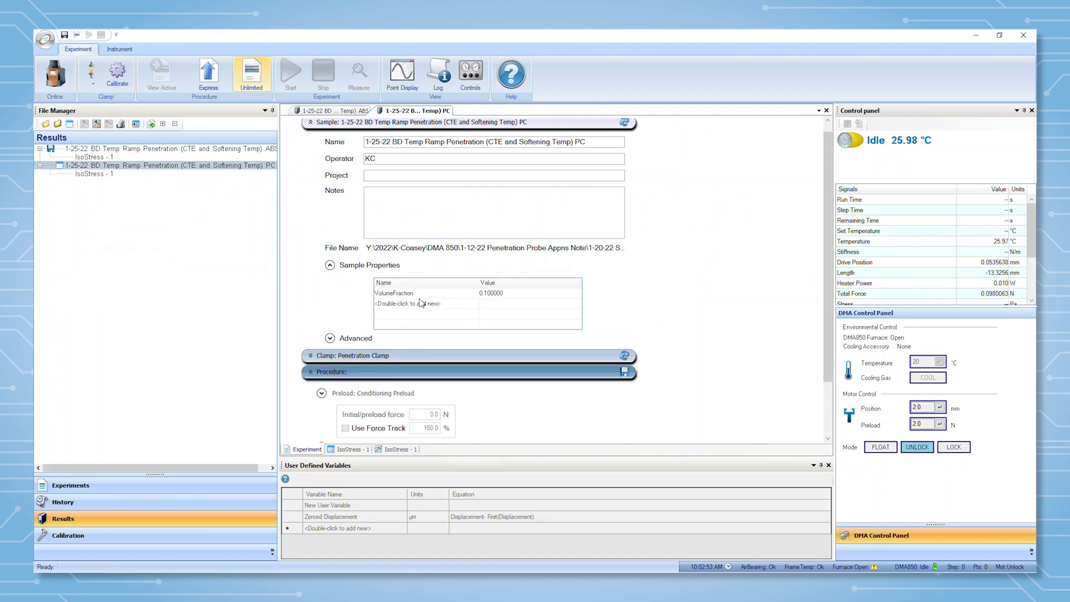
left_click(330, 266)
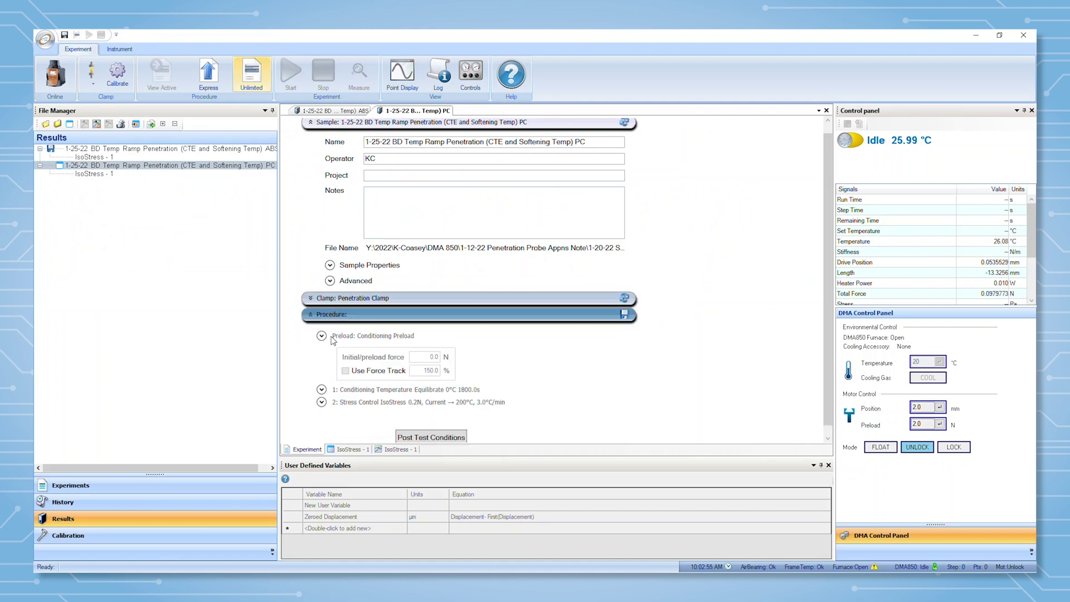
Step: Open the IsoStress - 1 data table and show its User Defined Variables panel from the Format ribbon
left_click(349, 450)
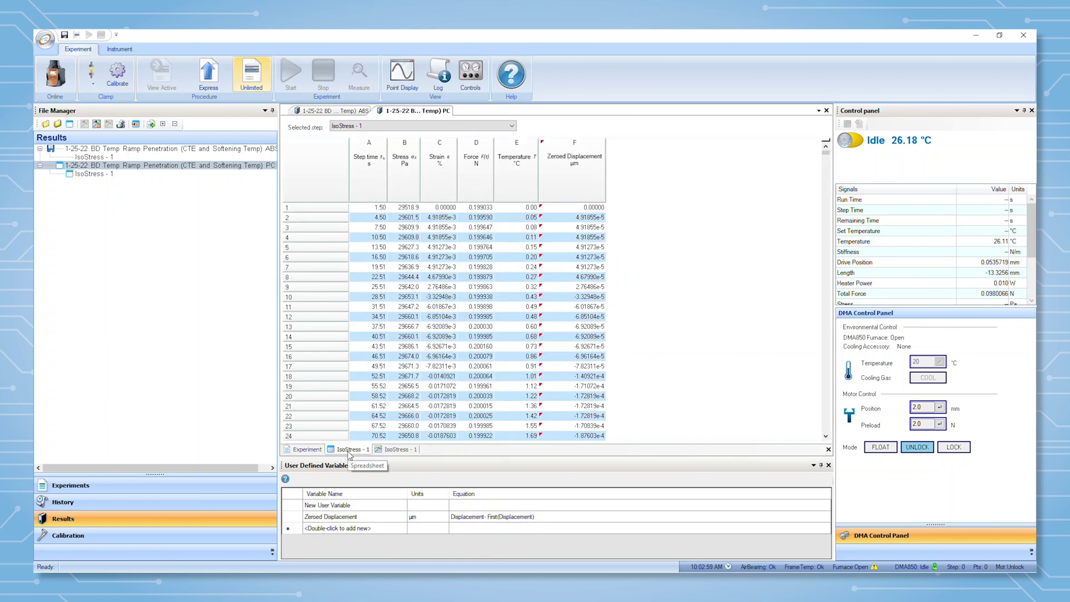
left_click(349, 437)
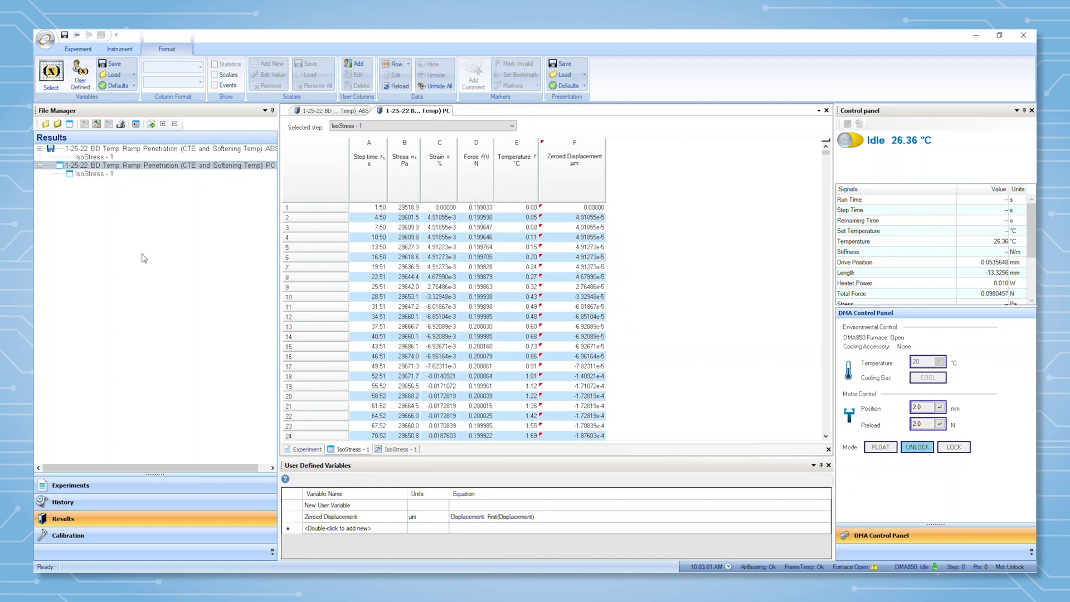
left_click(131, 52)
left_click(162, 51)
left_click(81, 78)
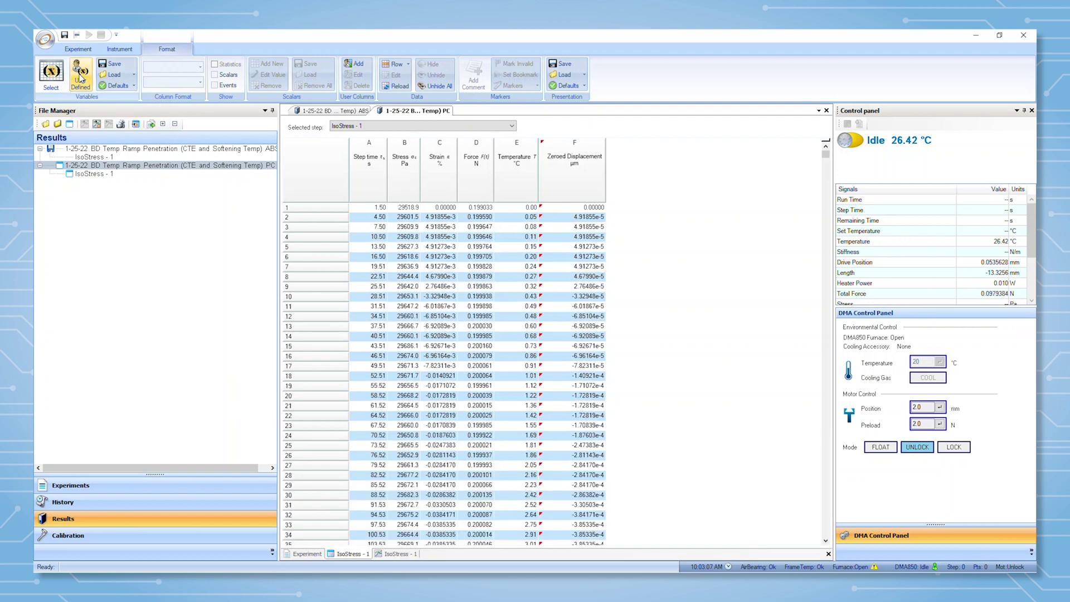
left_click(81, 80)
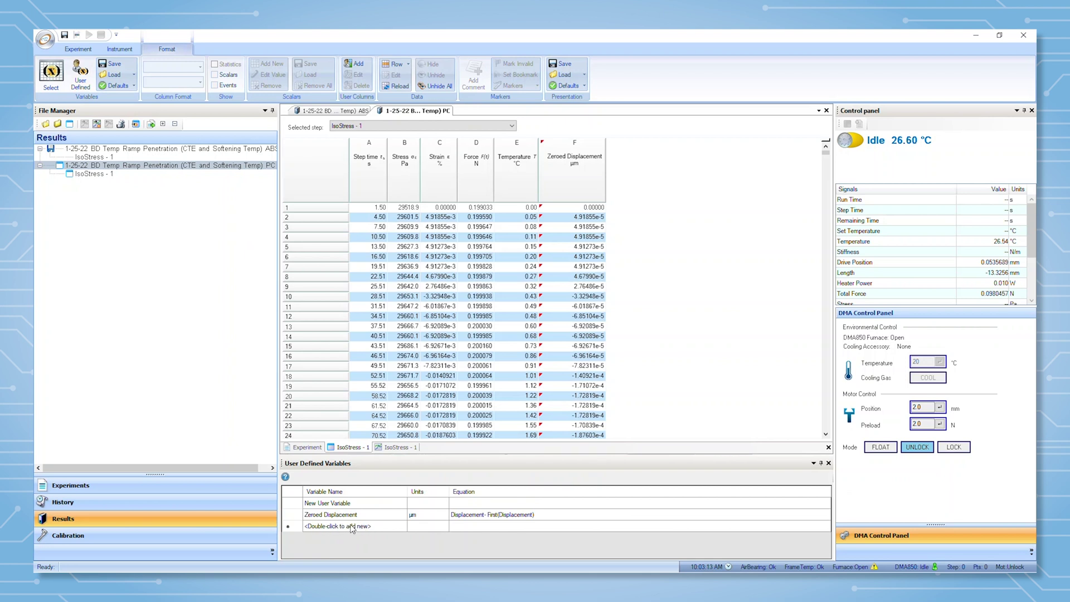
Step: Start a new user variable named Corrected Position with units of µm
double_click(352, 529)
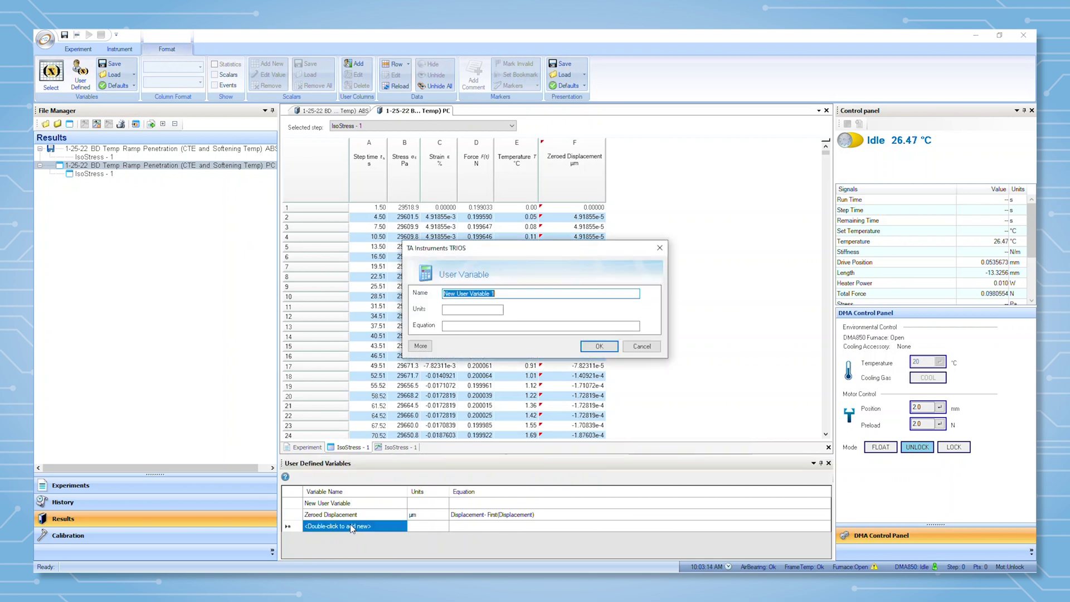
left_click(430, 350)
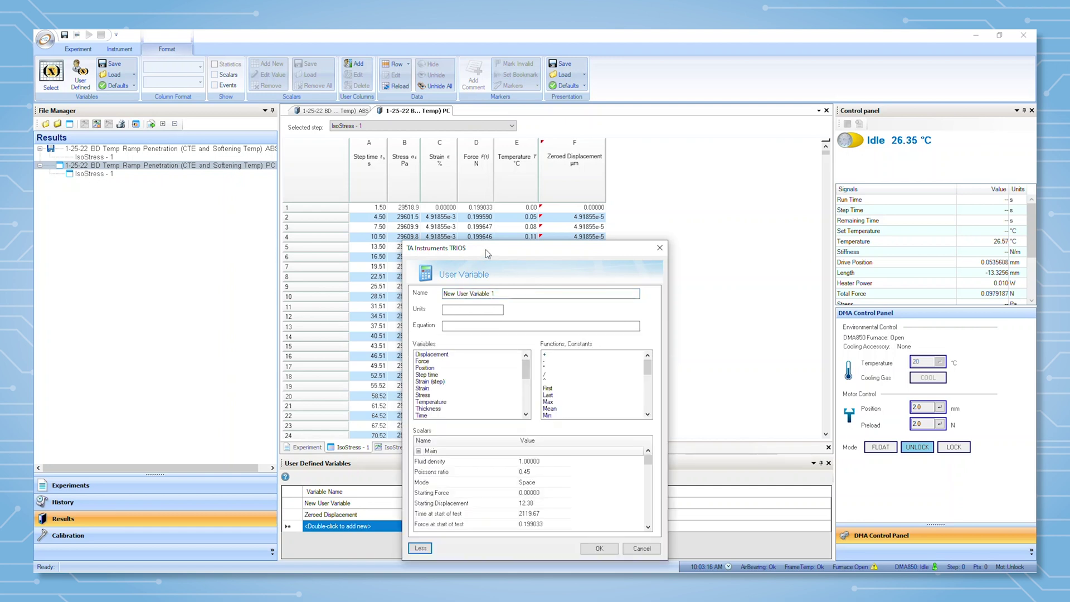
left_click_drag(488, 254, 505, 164)
left_click_drag(516, 203, 432, 206)
key("BackSpace")
type("Co")
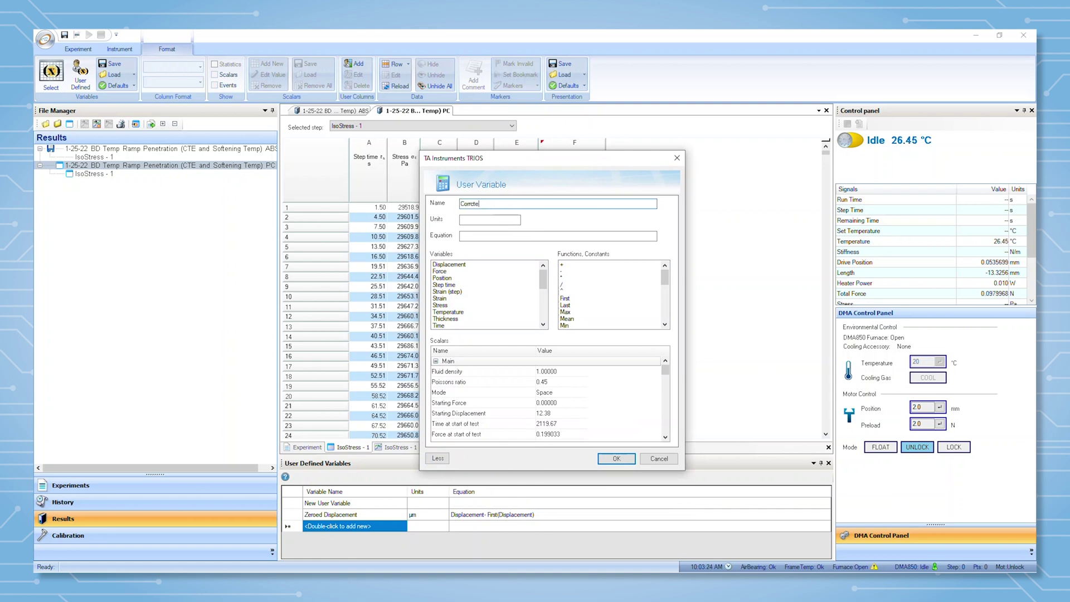
type("rrected Position")
left_click(473, 220)
left_click(474, 235)
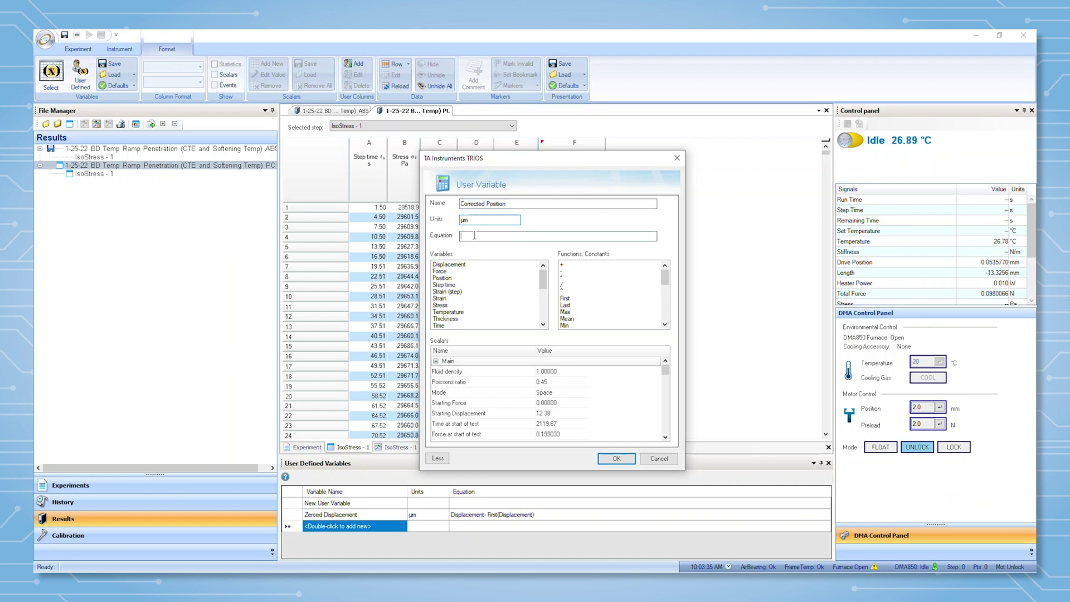
Step: Build the equation Position - First(Position) and create the Corrected Position variable
scroll(474, 403, "down", 3)
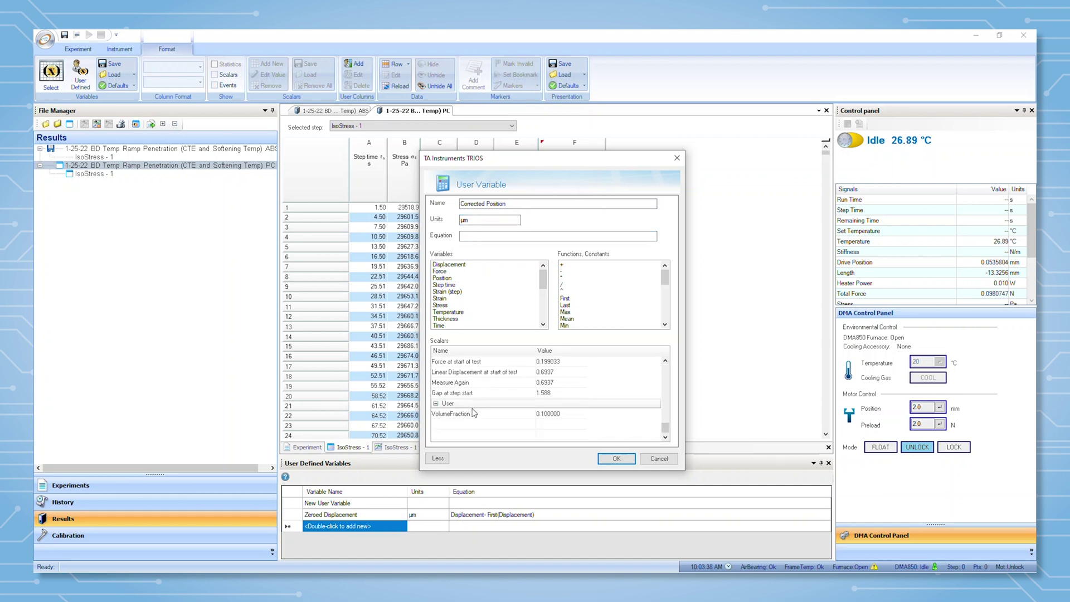
scroll(484, 427, "up", 3)
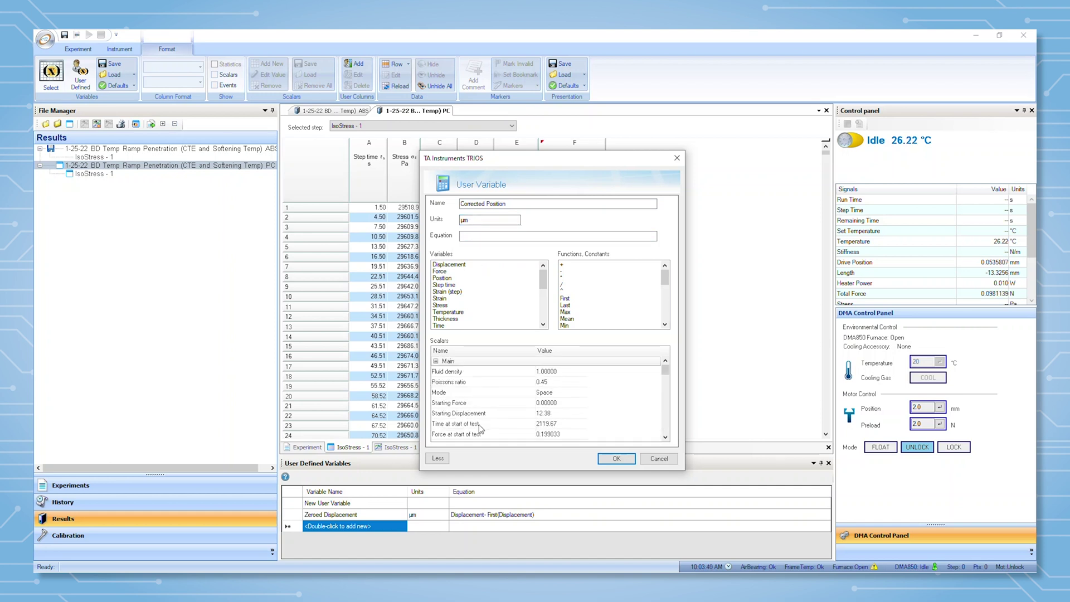
scroll(459, 308, "down", 5)
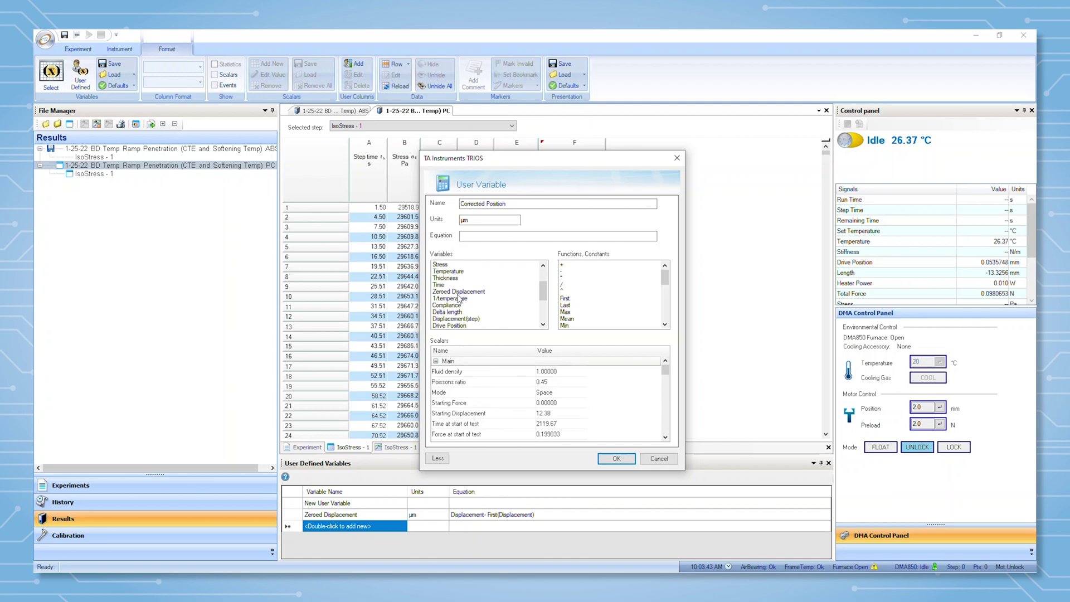
scroll(467, 300, "up", 4)
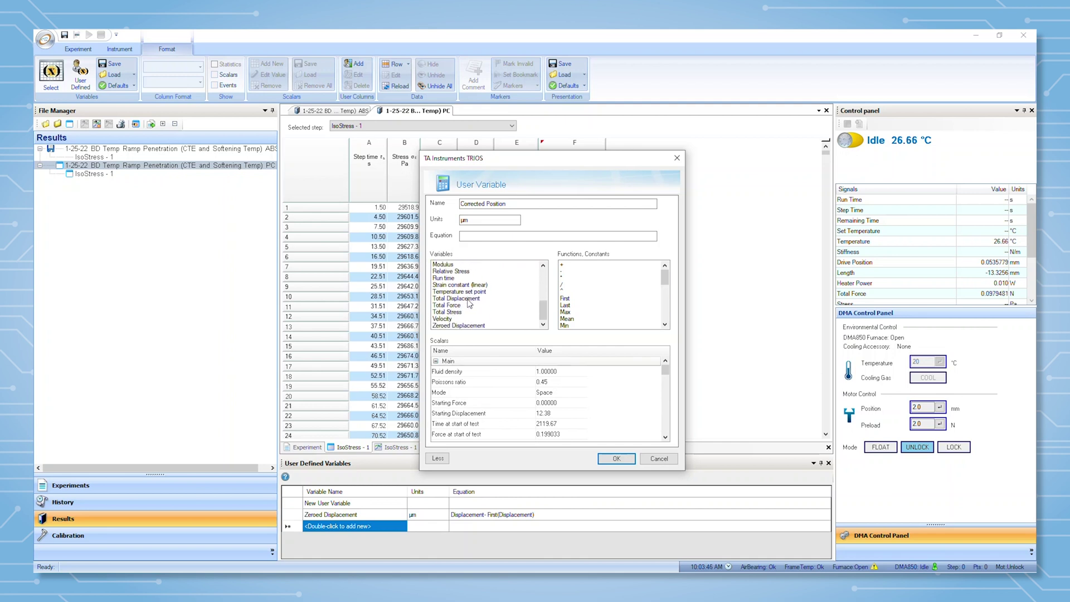
scroll(470, 303, "up", 2)
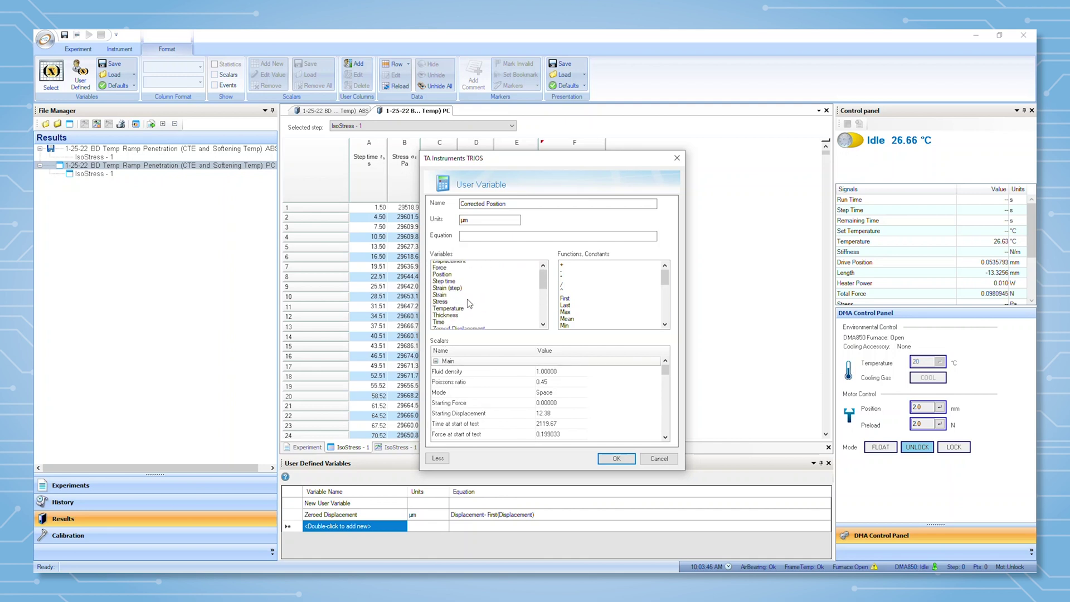
double_click(443, 278)
left_click(566, 273)
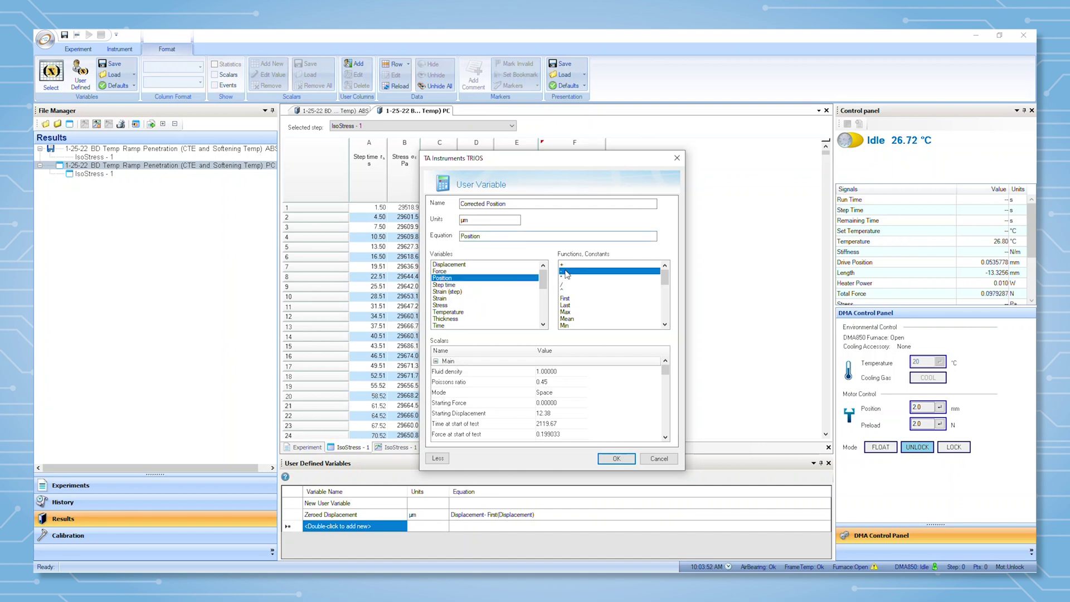
double_click(565, 298)
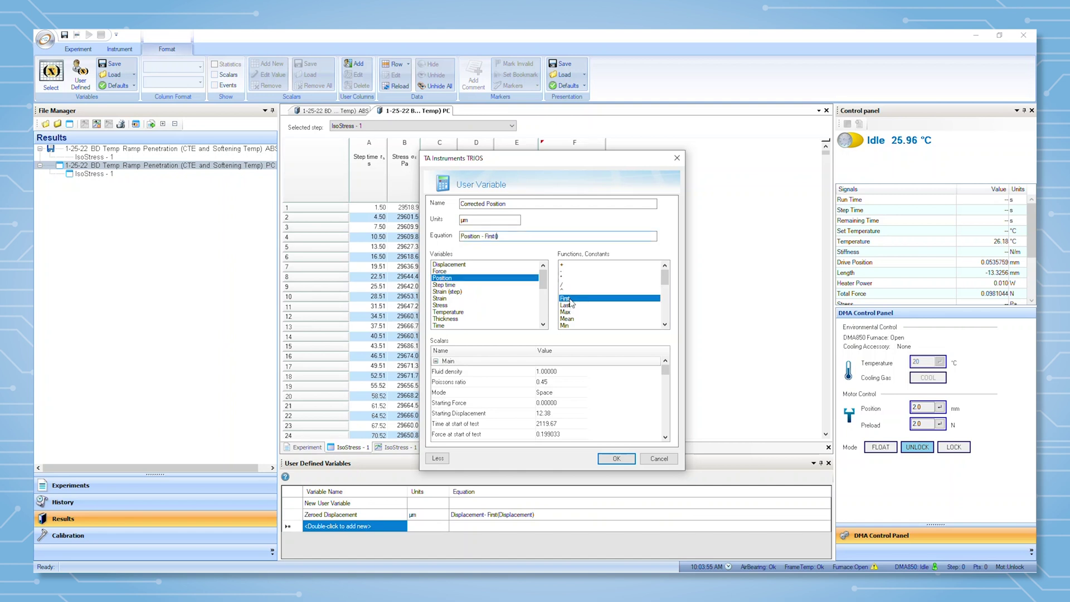
double_click(443, 278)
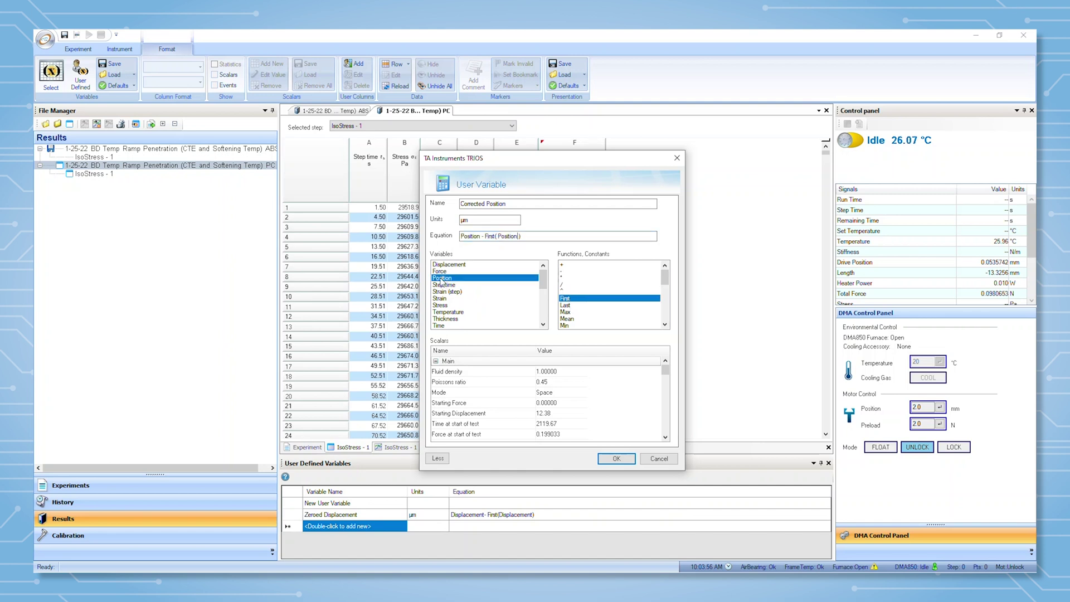
left_click(517, 236)
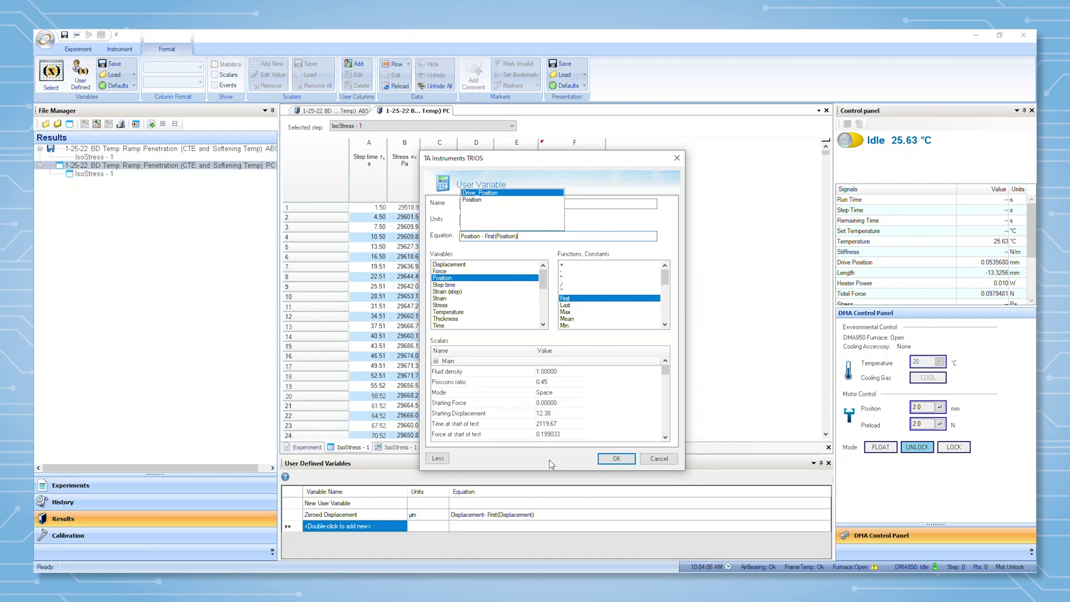
left_click(611, 459)
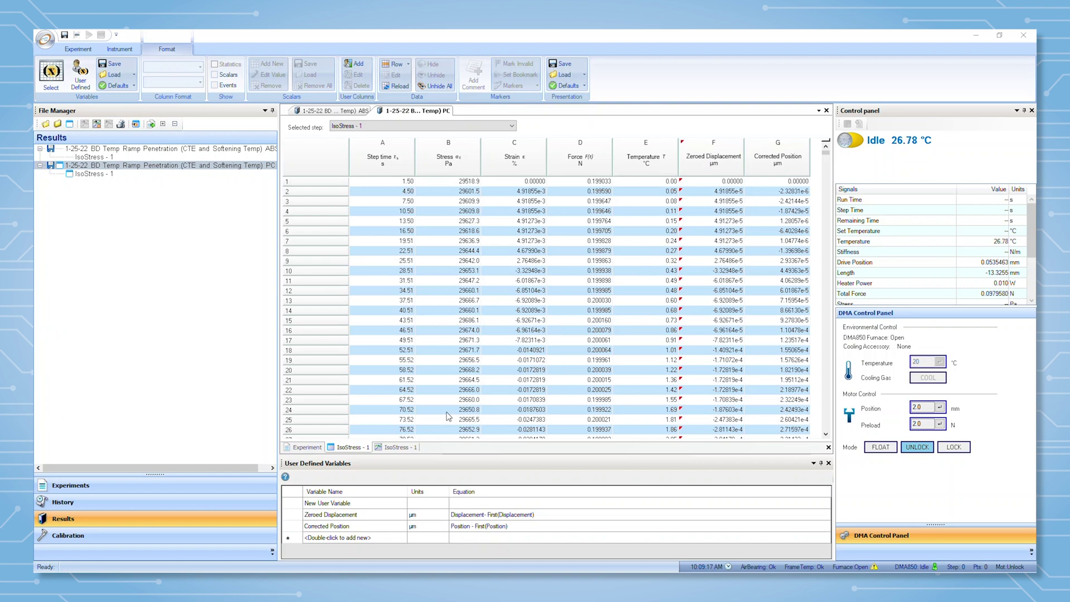
Step: On the IsoStress - 1 graph, show user-defined variables and swap Y1 from Strain to Zeroed Displacement
left_click(397, 447)
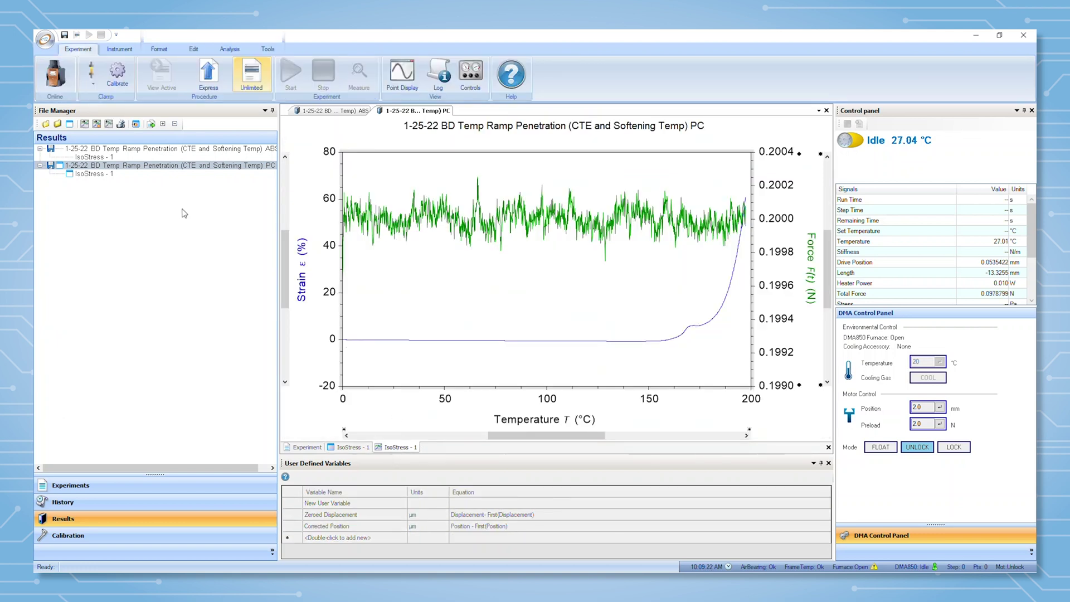
left_click(194, 50)
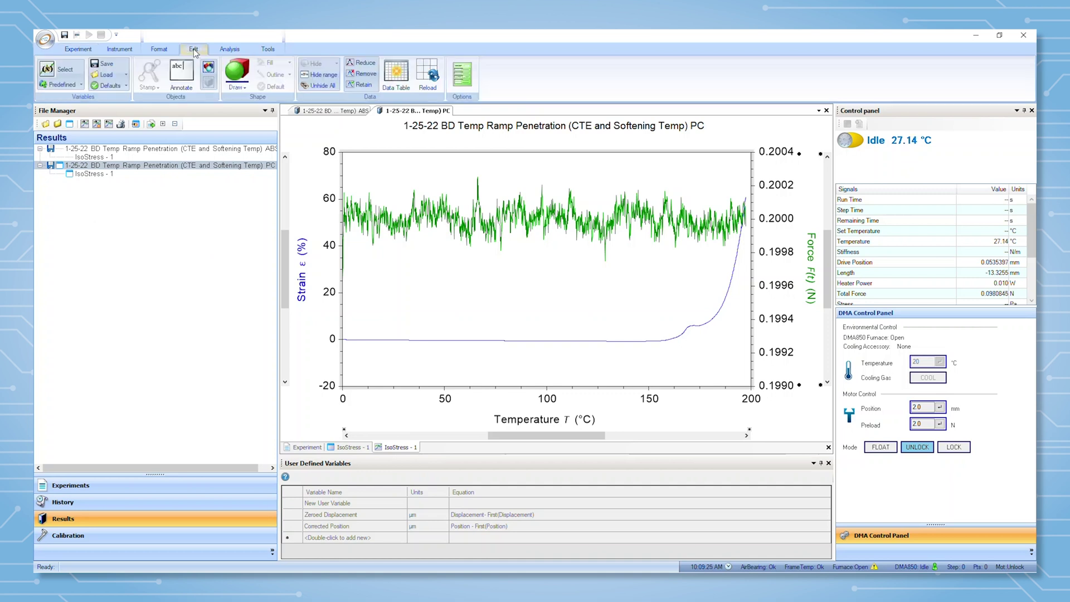
left_click(62, 71)
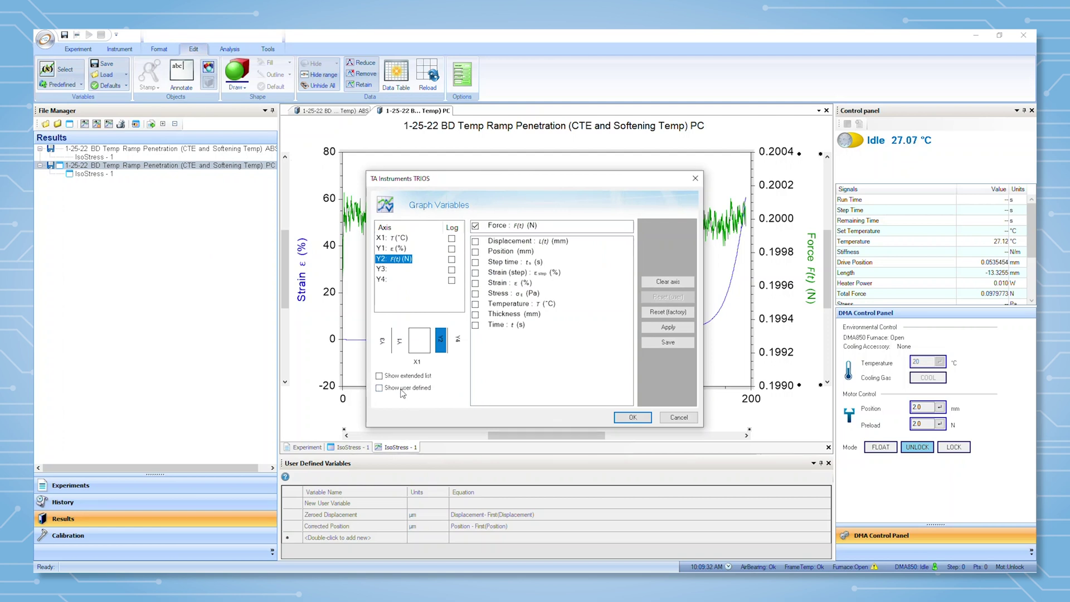
left_click(380, 388)
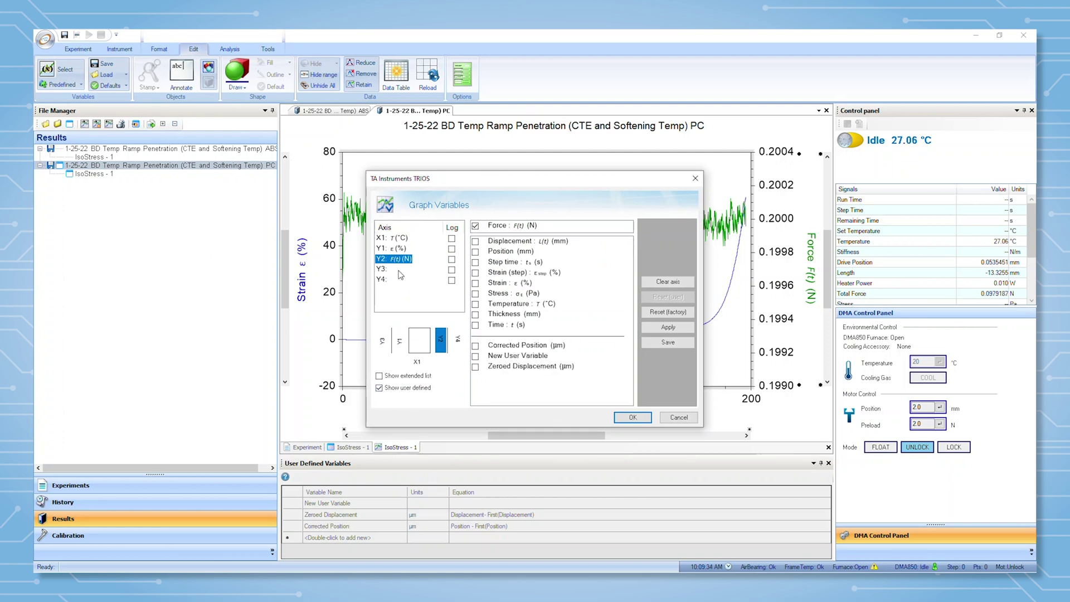
left_click(397, 248)
left_click(475, 226)
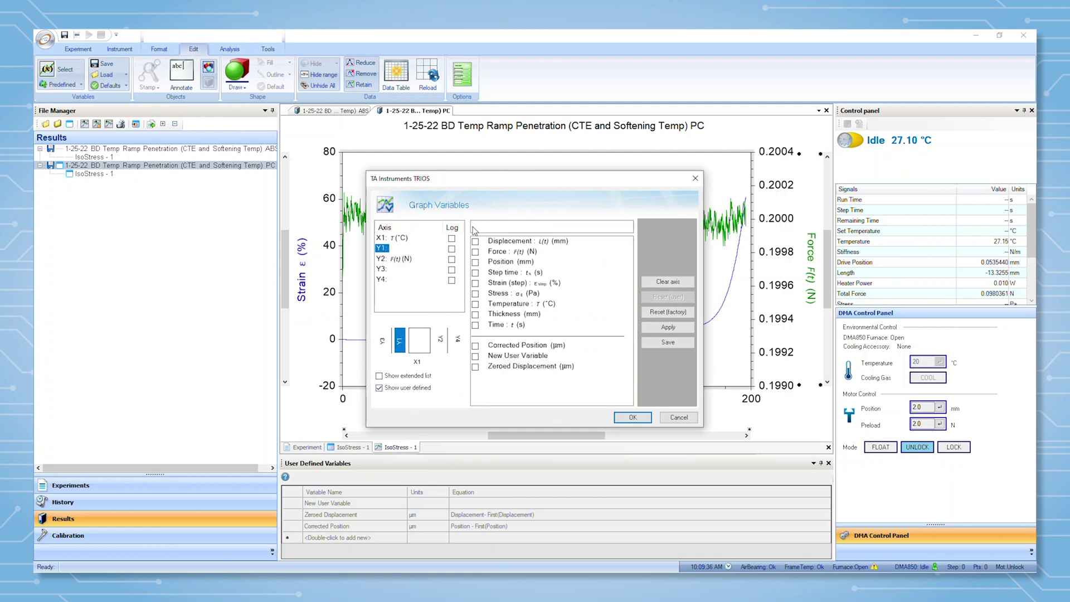
left_click(476, 377)
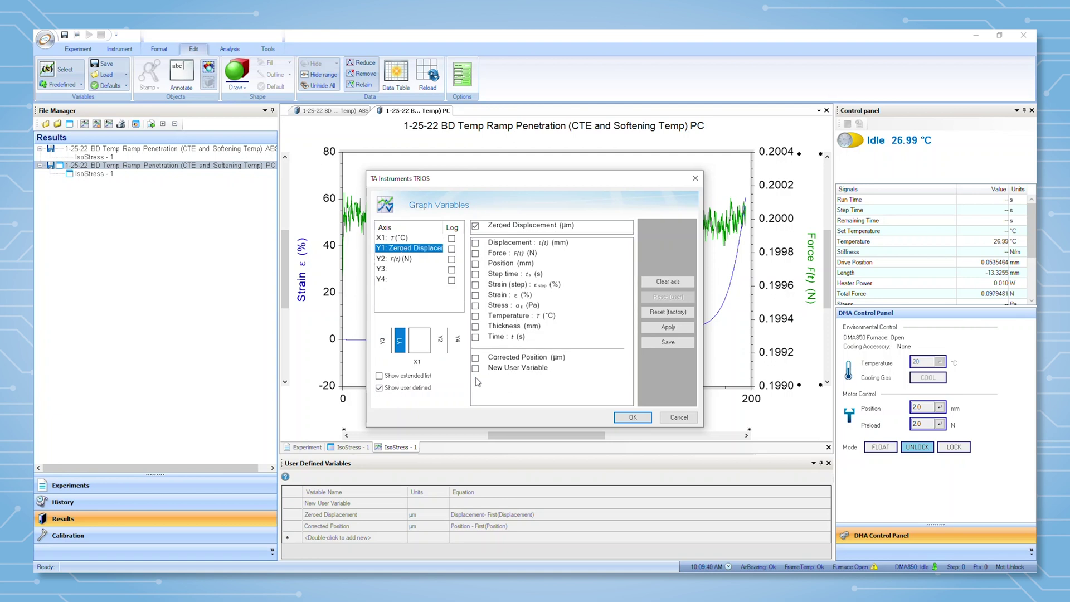